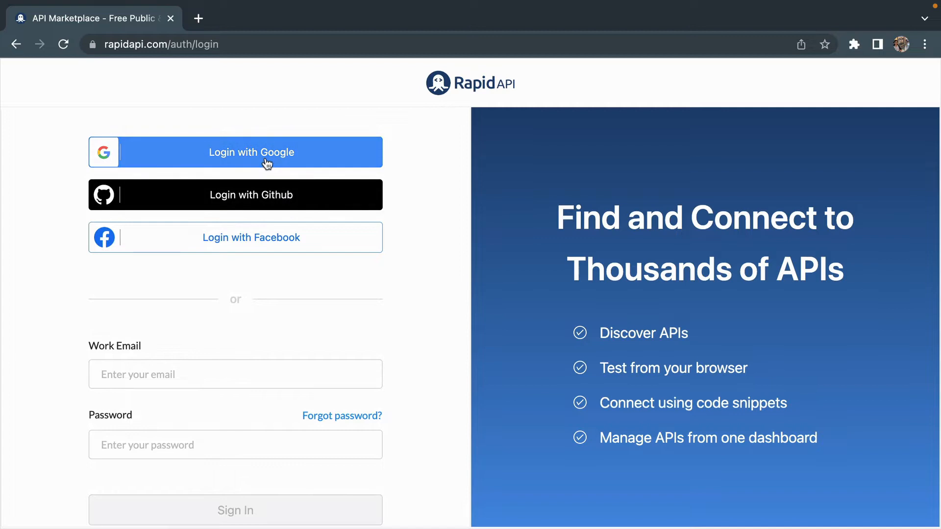
# Log in with the Google account and open the organization creation form from the RapidAPI for Teams page.
pyautogui.click(265, 157)
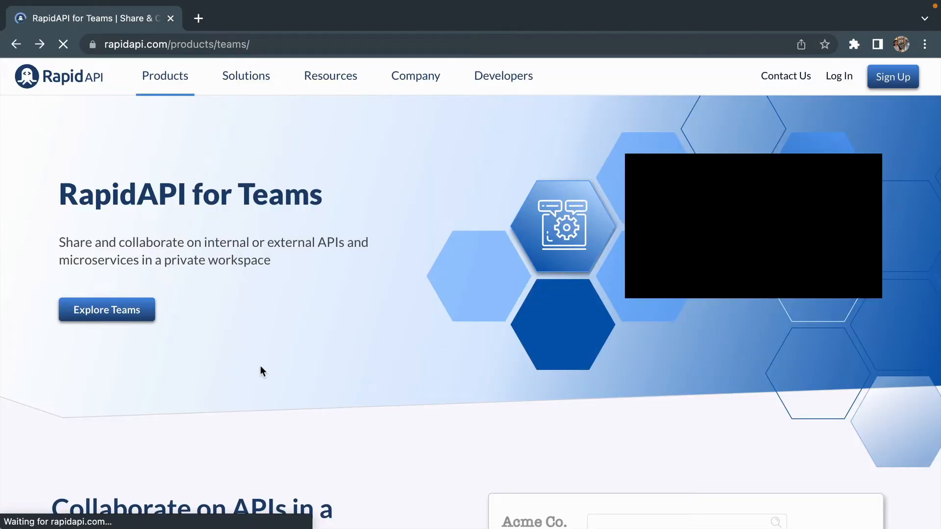
pyautogui.click(138, 325)
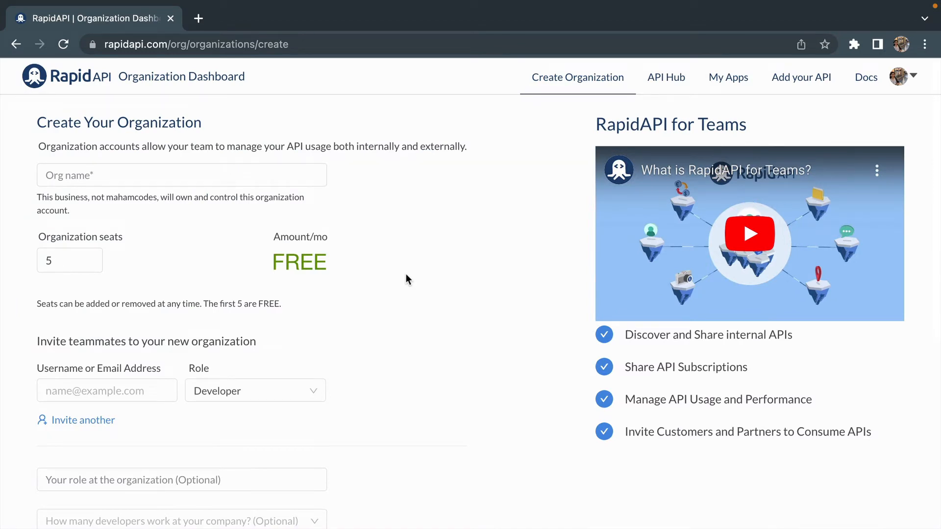
# Review the fields of the organization creation form, from the name and seats through to the confirmation section.
pyautogui.scroll(-3, 406, 277)
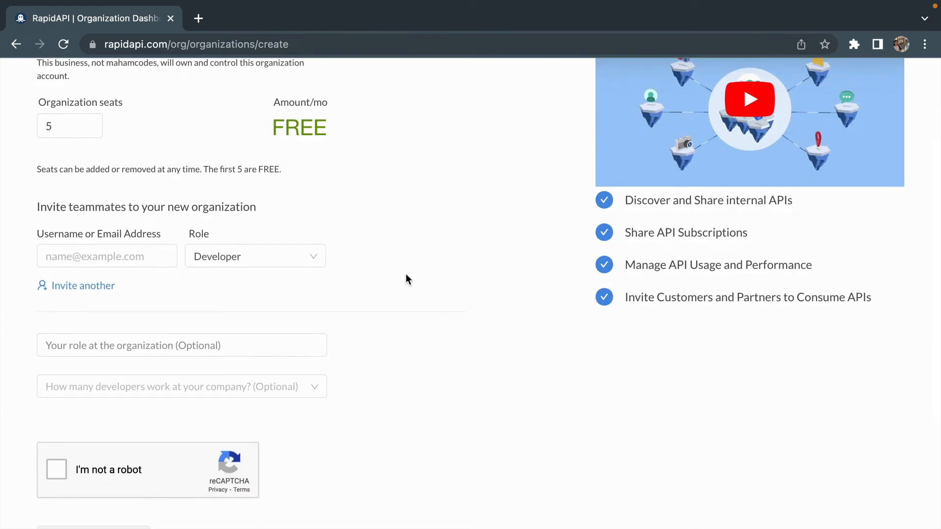
pyautogui.scroll(-1, 406, 275)
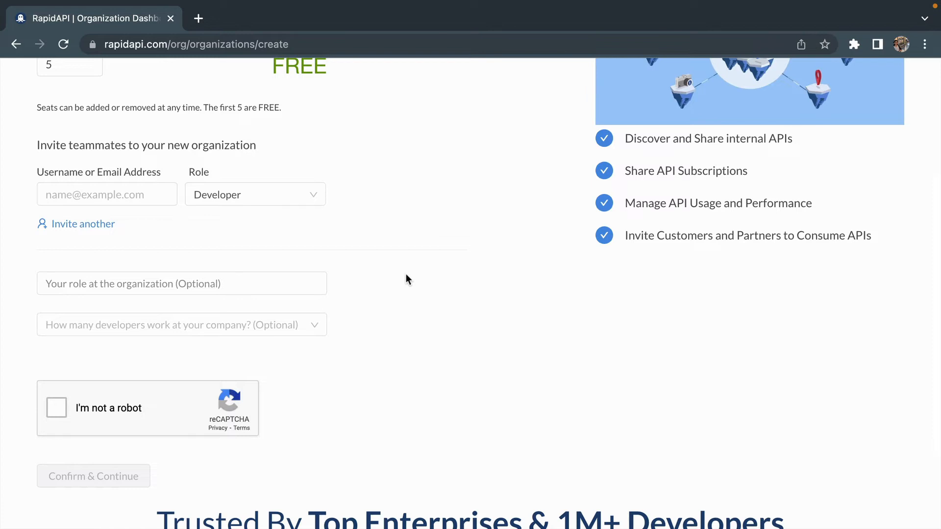
pyautogui.scroll(-1, 405, 279)
pyautogui.scroll(2, 406, 279)
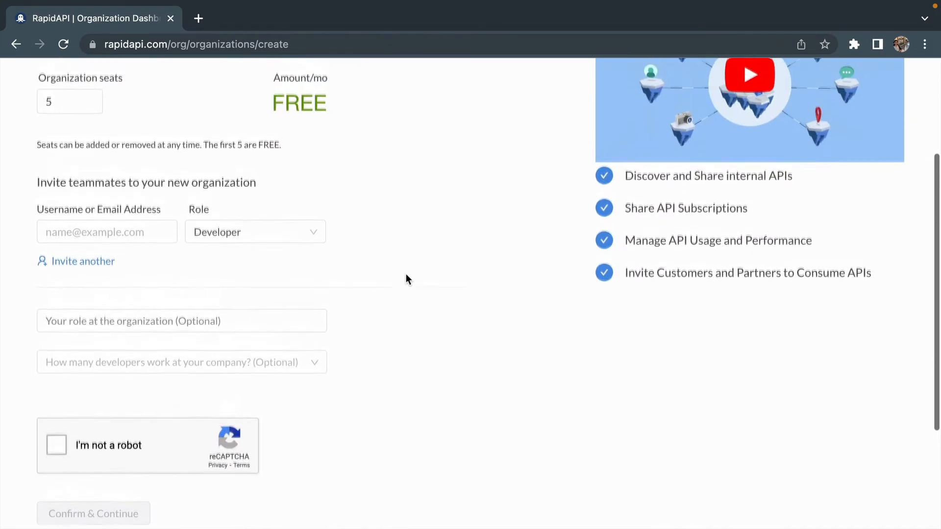
pyautogui.scroll(1, 406, 279)
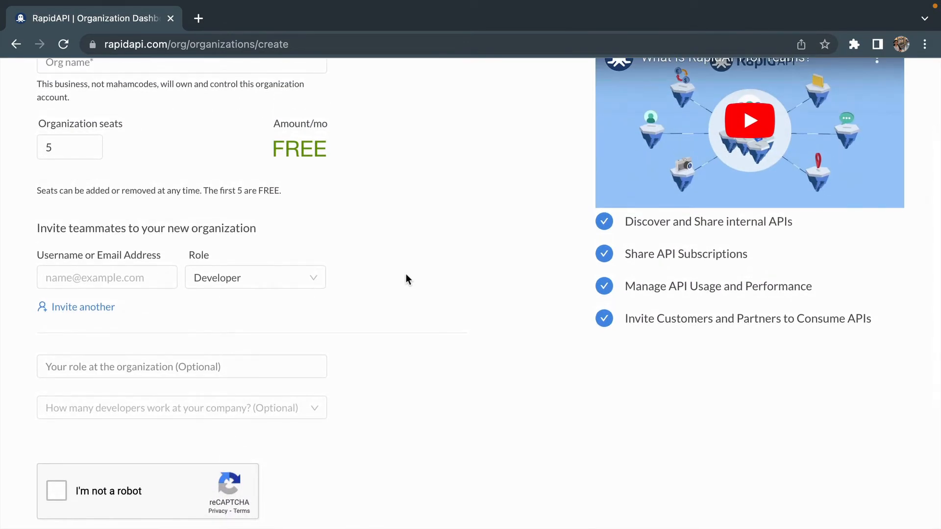
pyautogui.scroll(2, 406, 278)
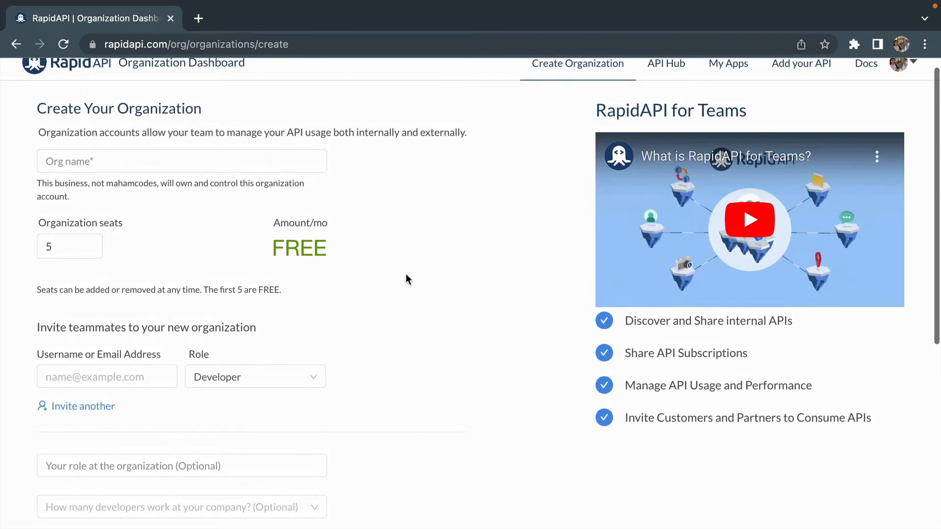
pyautogui.scroll(1, 406, 279)
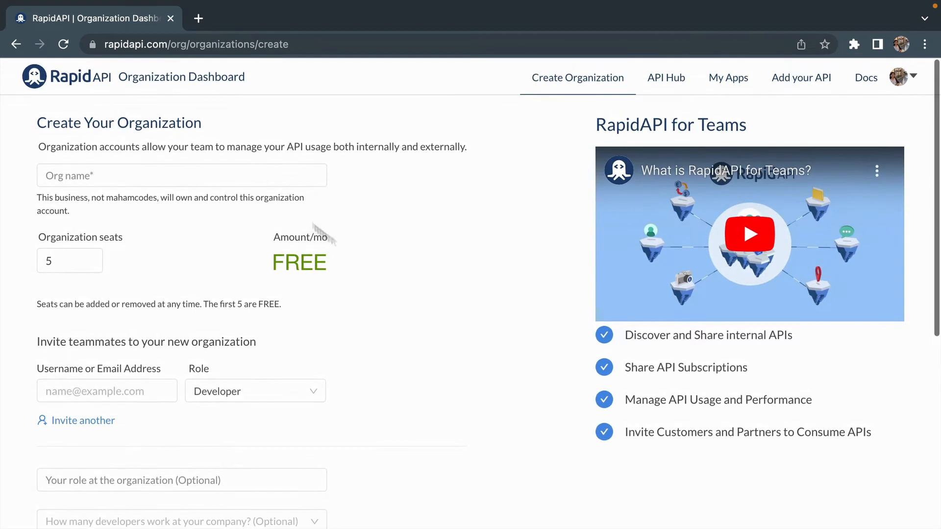
# Enter the organization's name in the organization creation form.
pyautogui.click(178, 179)
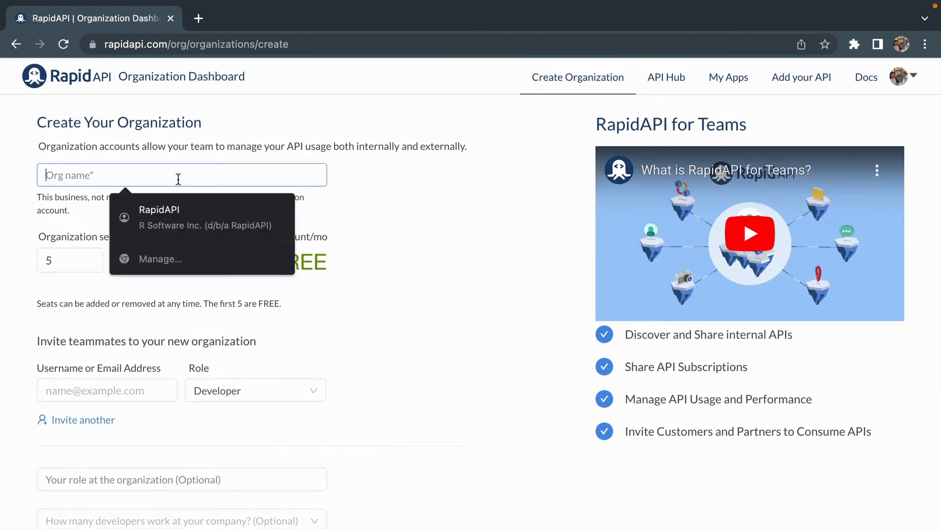
pyautogui.write('Maham-Dev')
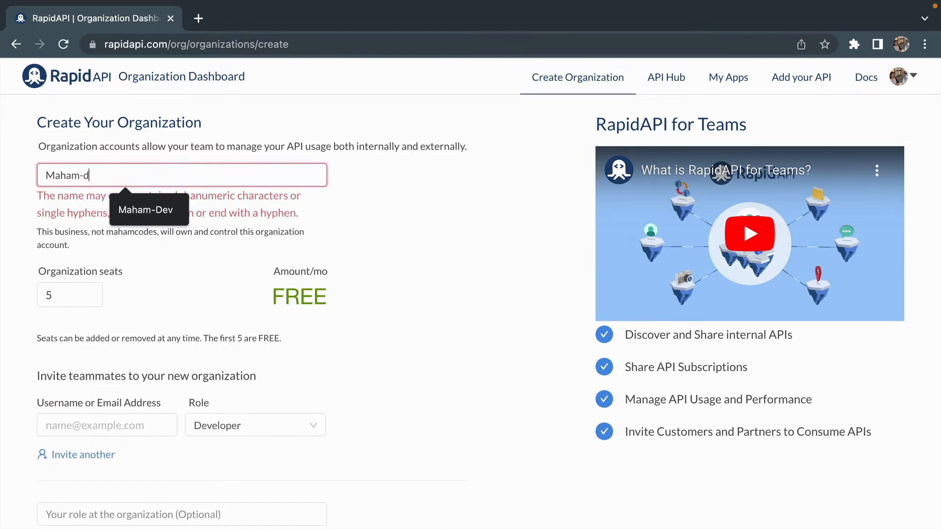
pyautogui.press('Tab')
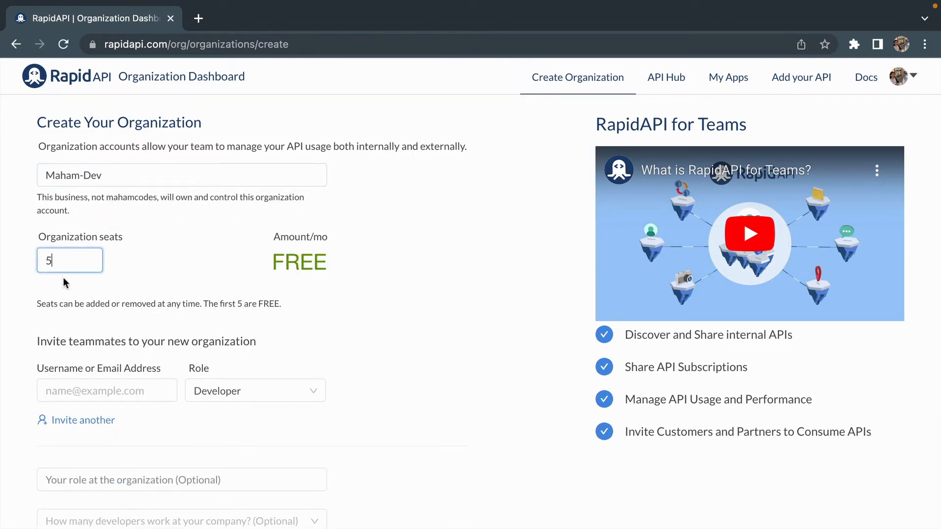
# Examine the teammate invitation fields, the available role options and the remaining sections of the organization form.
pyautogui.scroll(-1, 93, 294)
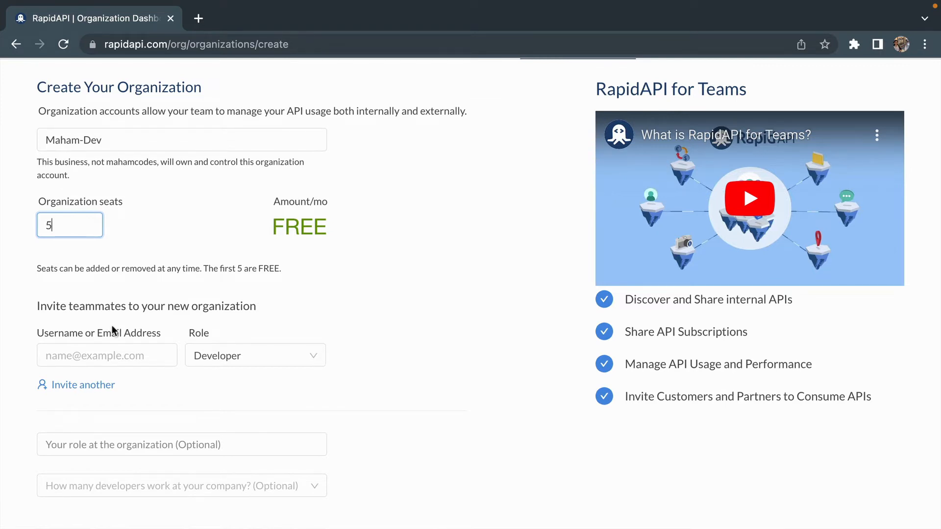
pyautogui.scroll(-1, 114, 331)
pyautogui.click(108, 324)
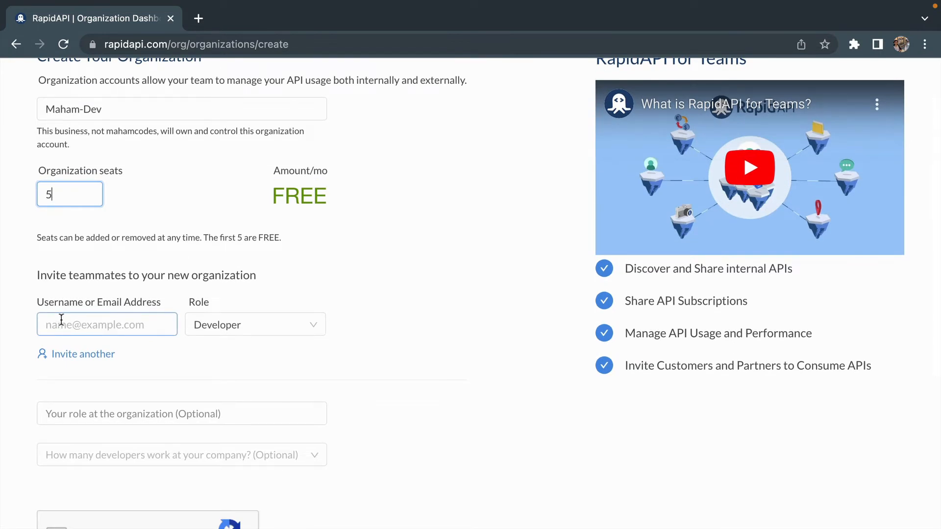
pyautogui.click(312, 333)
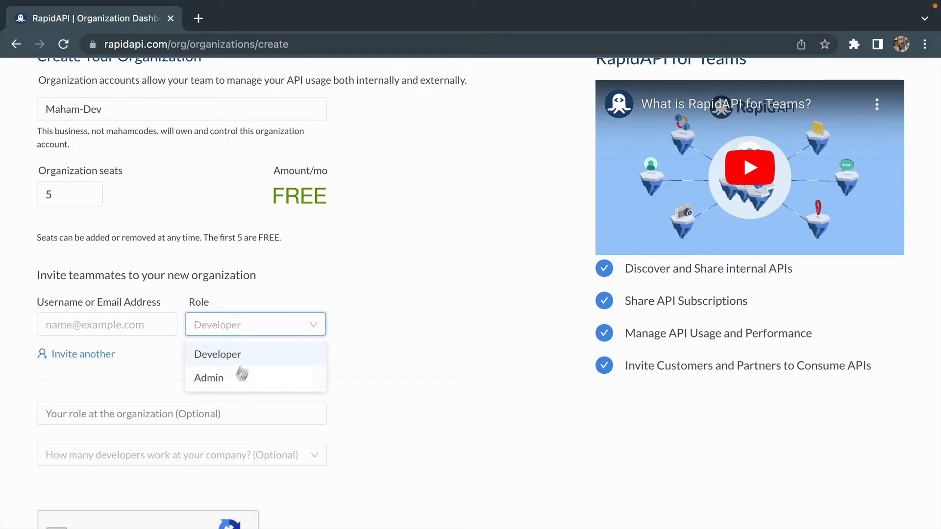
pyautogui.click(381, 343)
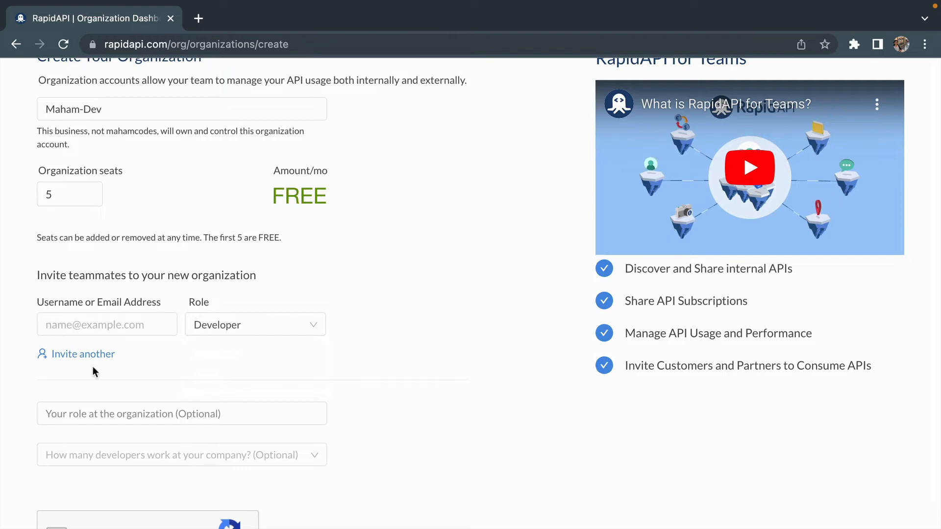
pyautogui.scroll(-5, 93, 369)
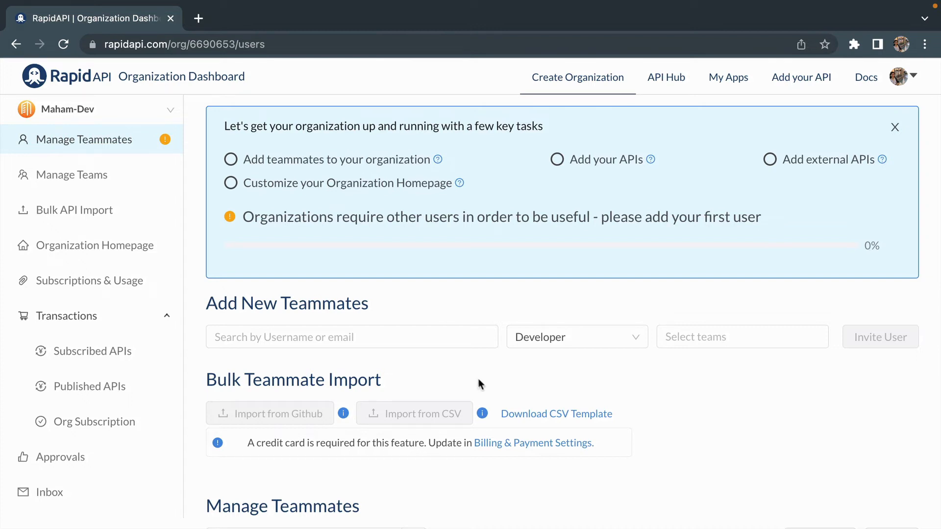
# Examine the new organization's teammate page, covering the add-teammate field, role options, bulk import section and list of existing teammates.
pyautogui.click(318, 336)
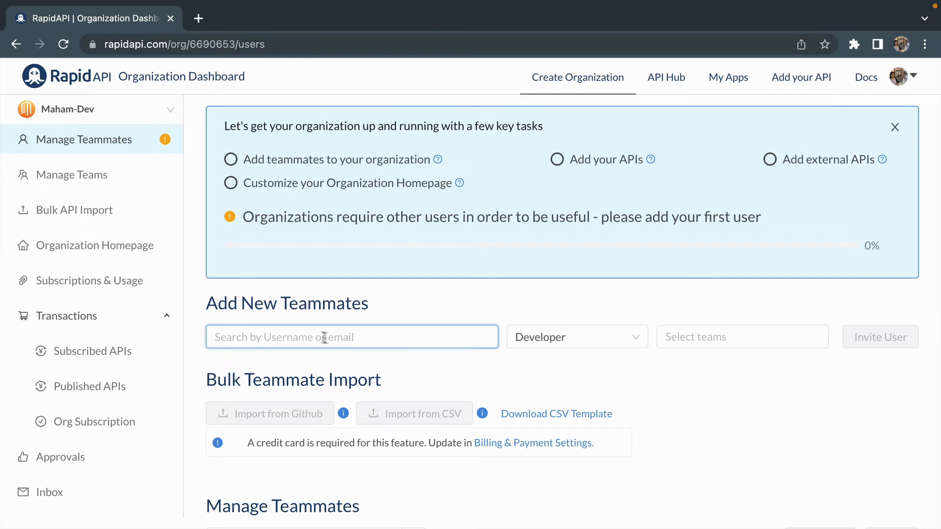
pyautogui.click(625, 339)
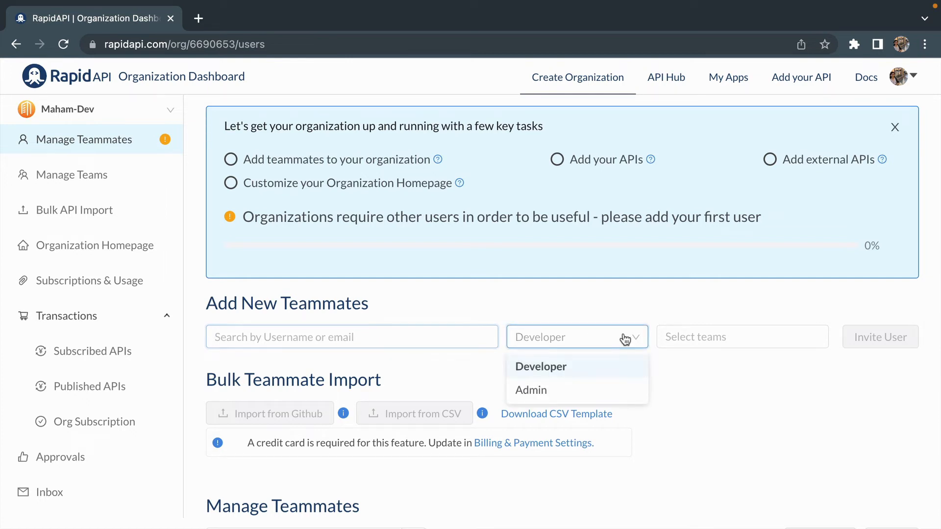
pyautogui.click(701, 373)
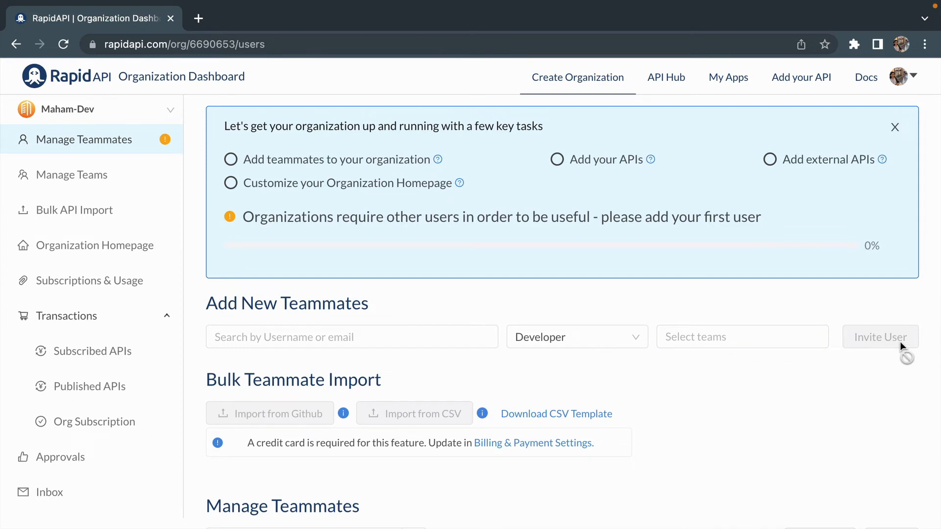
pyautogui.scroll(-3, 866, 373)
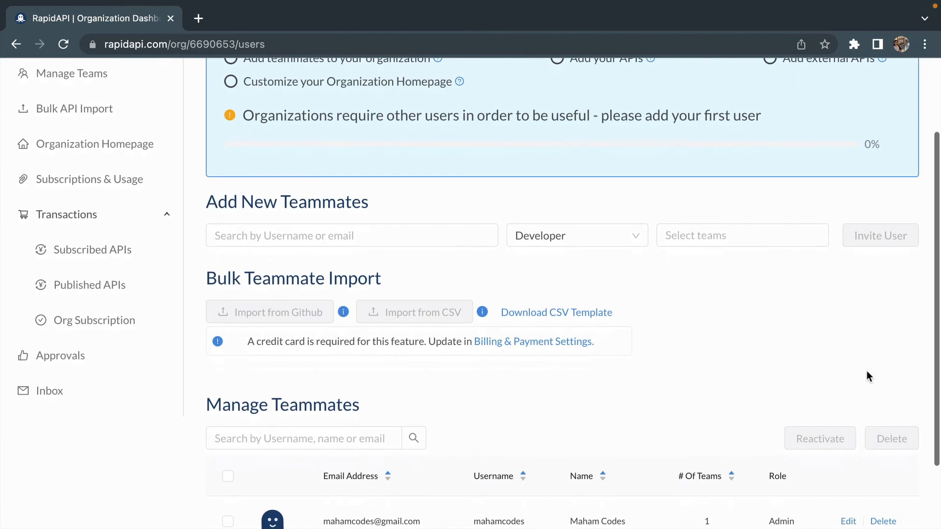
pyautogui.scroll(-2, 866, 376)
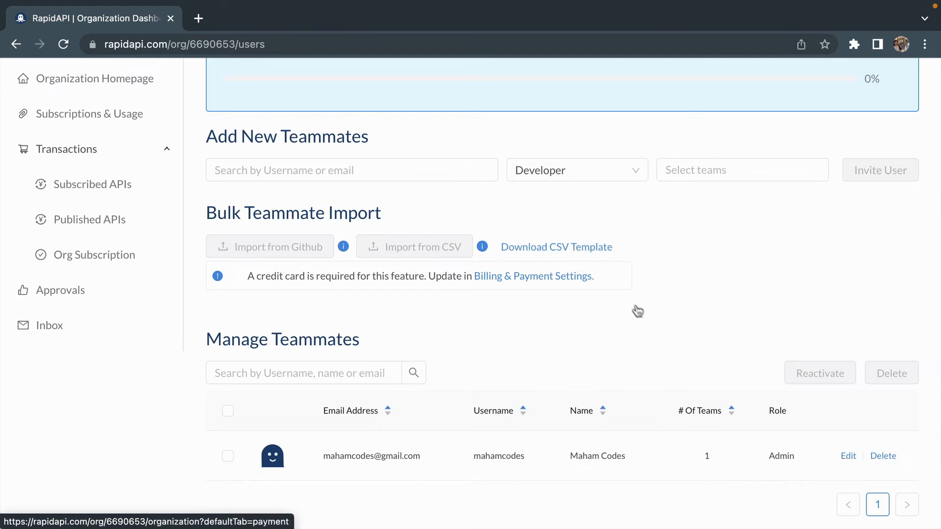
pyautogui.scroll(-1, 640, 316)
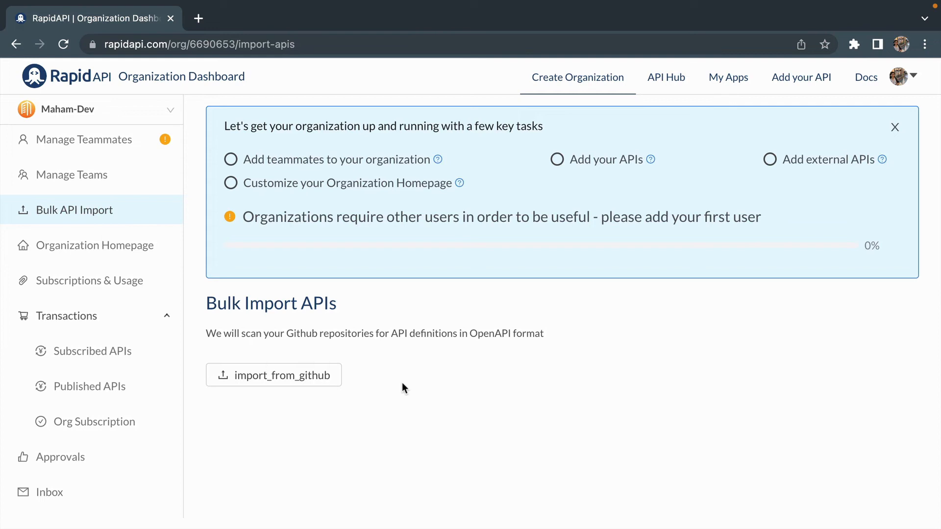
# Open the GitHub import dialog for bulk APIs, look over its login options and import stages, and close it.
pyautogui.click(300, 382)
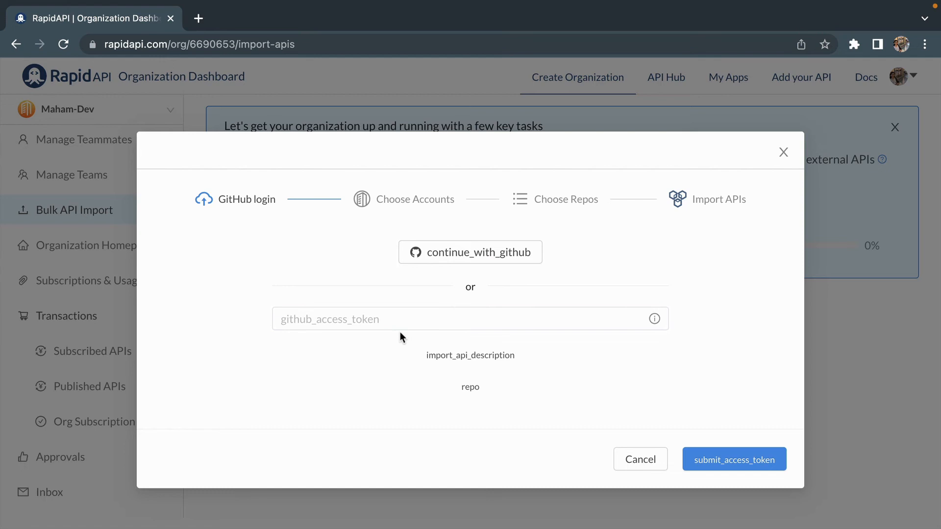
pyautogui.click(443, 258)
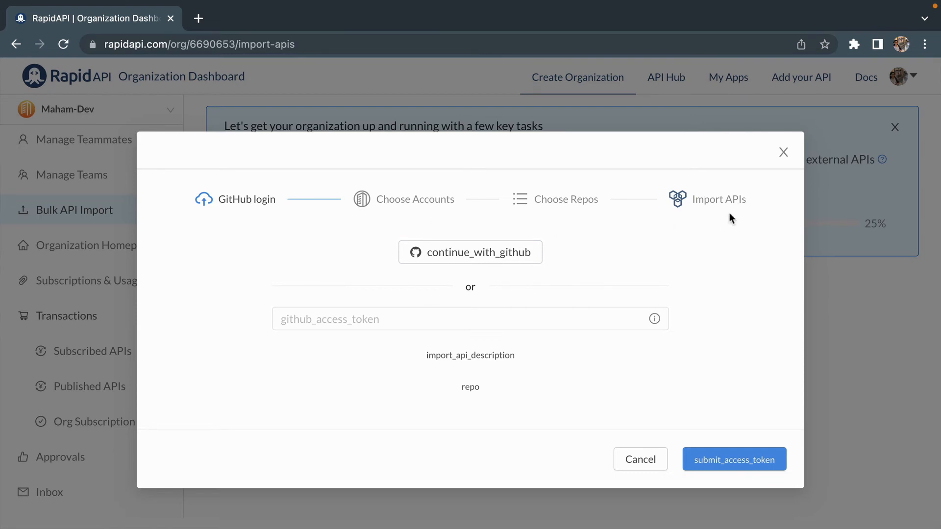
pyautogui.click(784, 152)
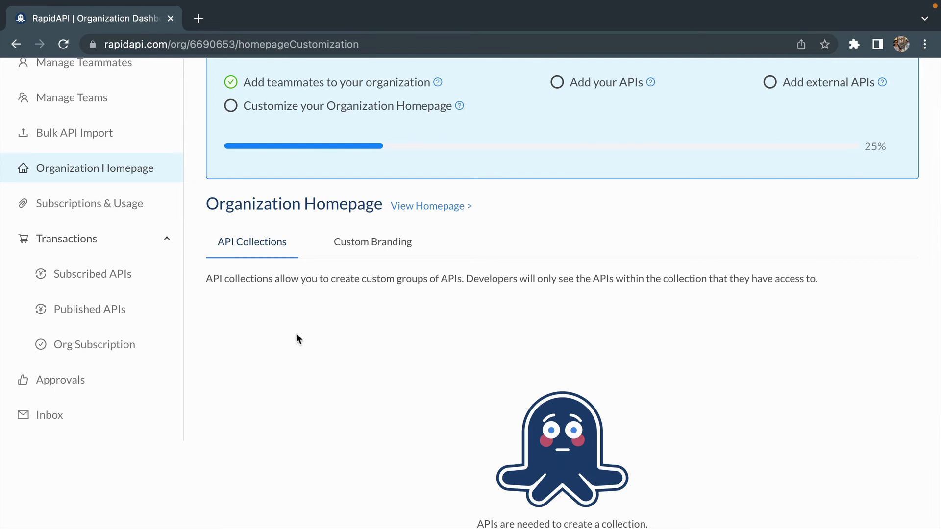
# Review the API Collections section of the Organization Homepage settings, including its options for adding APIs.
pyautogui.scroll(-3, 296, 336)
pyautogui.scroll(-2, 296, 336)
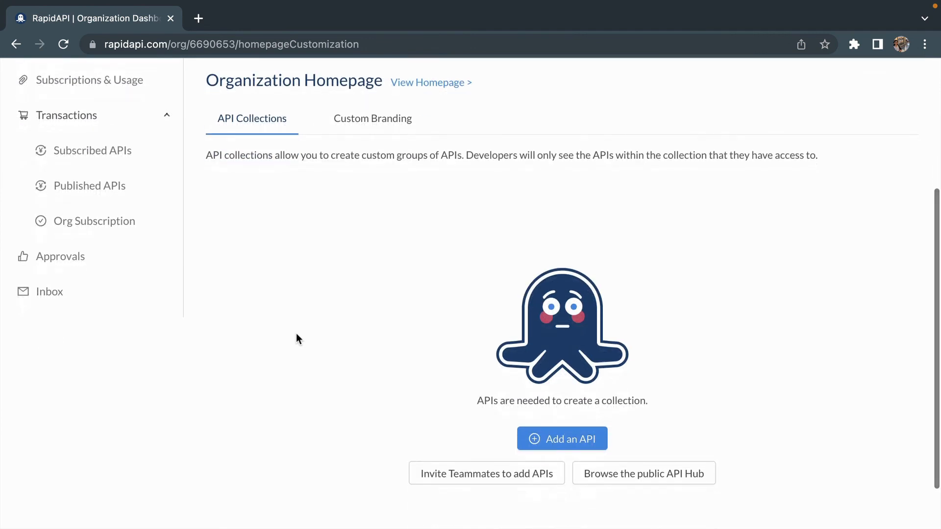
pyautogui.scroll(-2, 296, 336)
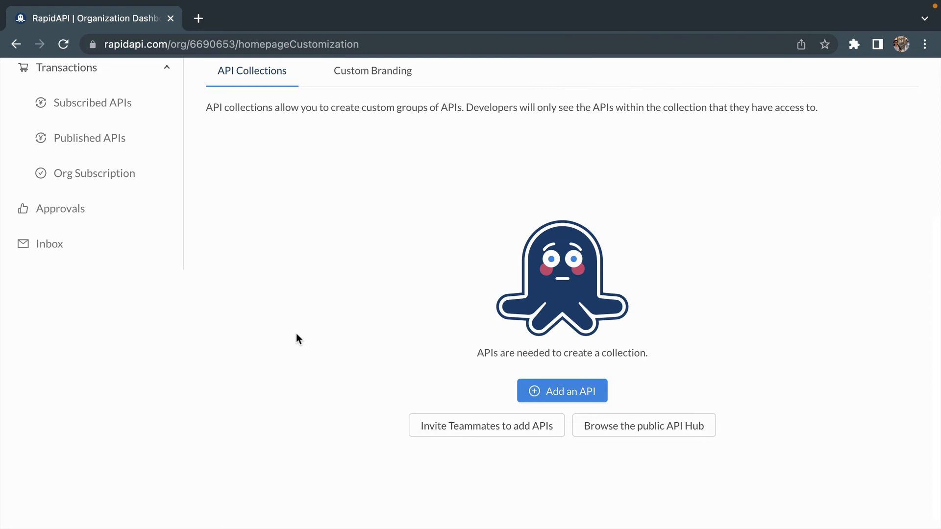
pyautogui.scroll(-1, 296, 336)
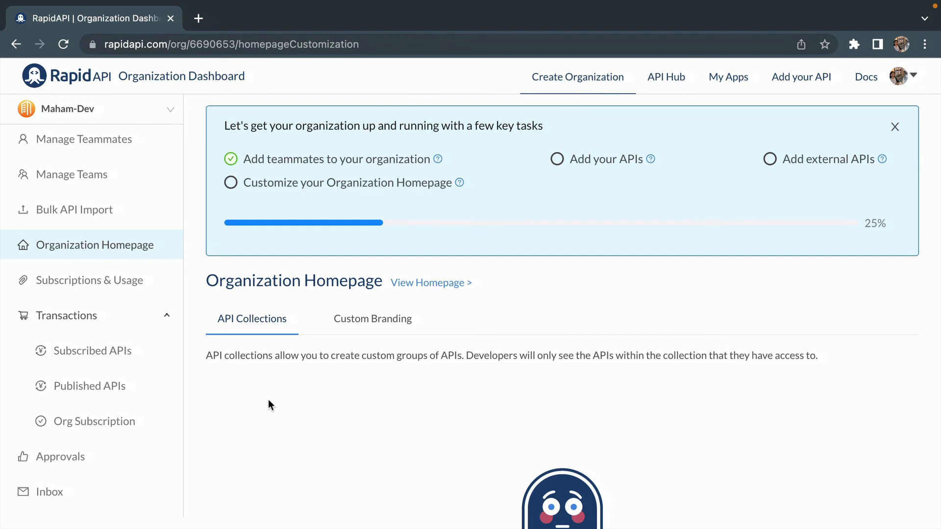
# Open Subscriptions & Usage and review the organization's API subscriptions table.
pyautogui.click(147, 292)
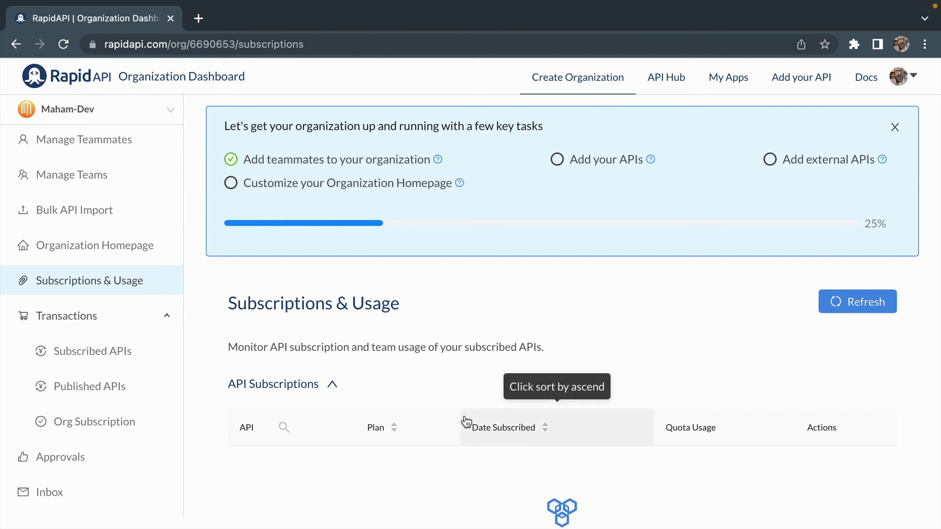
pyautogui.scroll(-2, 466, 422)
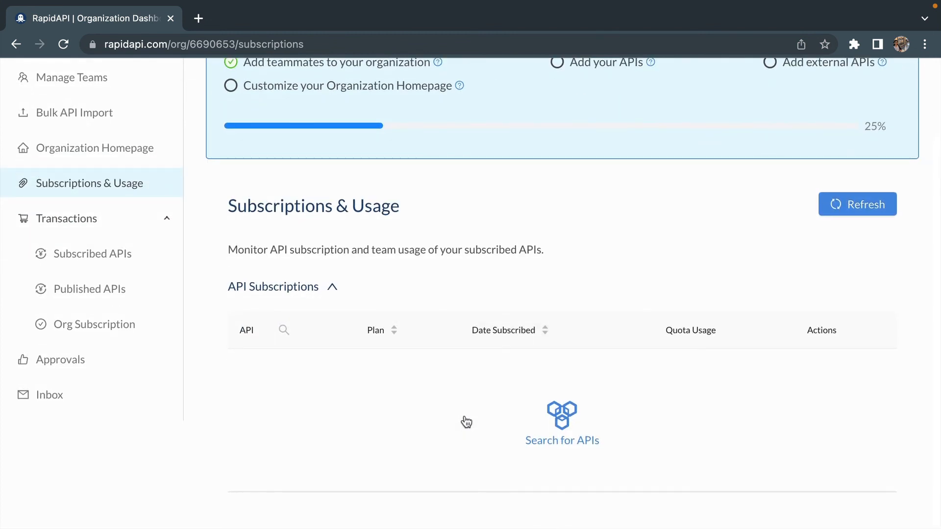
pyautogui.scroll(2, 466, 423)
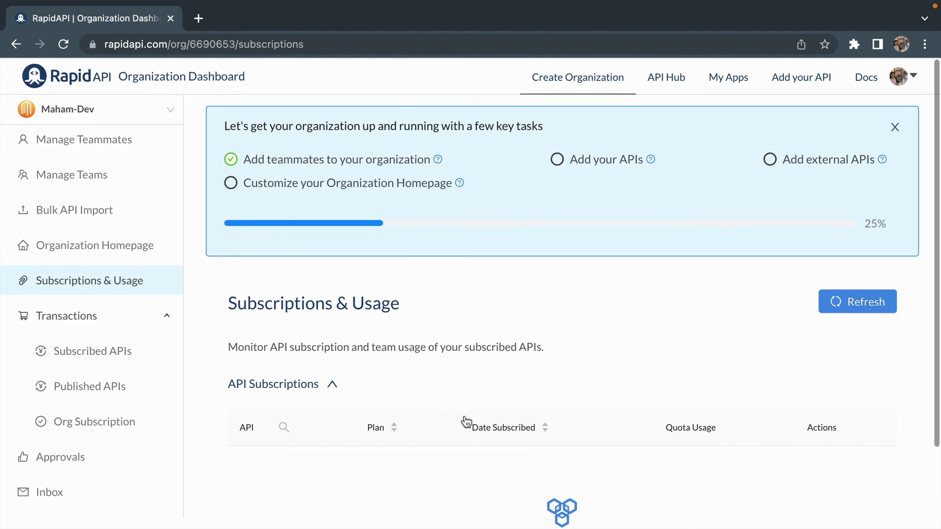
# View the organization's transactions for Subscribed APIs.
pyautogui.click(129, 320)
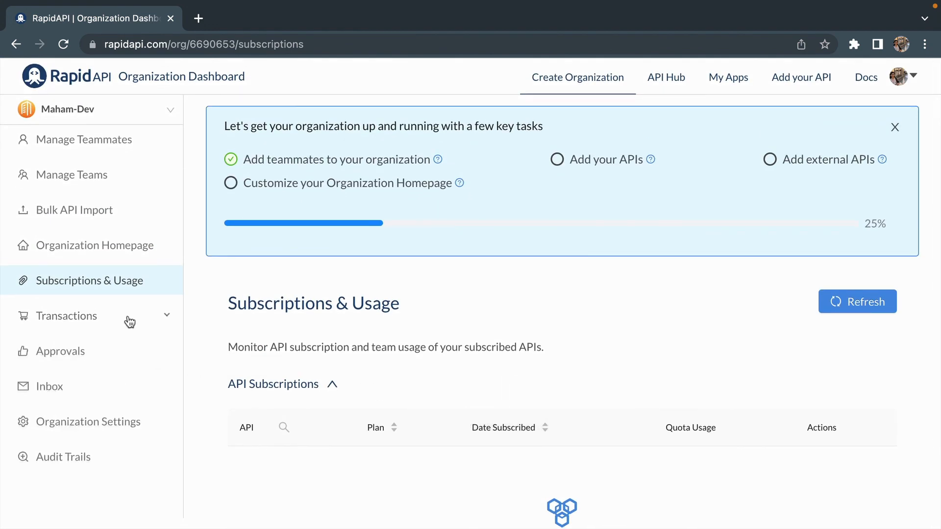
pyautogui.click(129, 321)
pyautogui.scroll(-1, 128, 320)
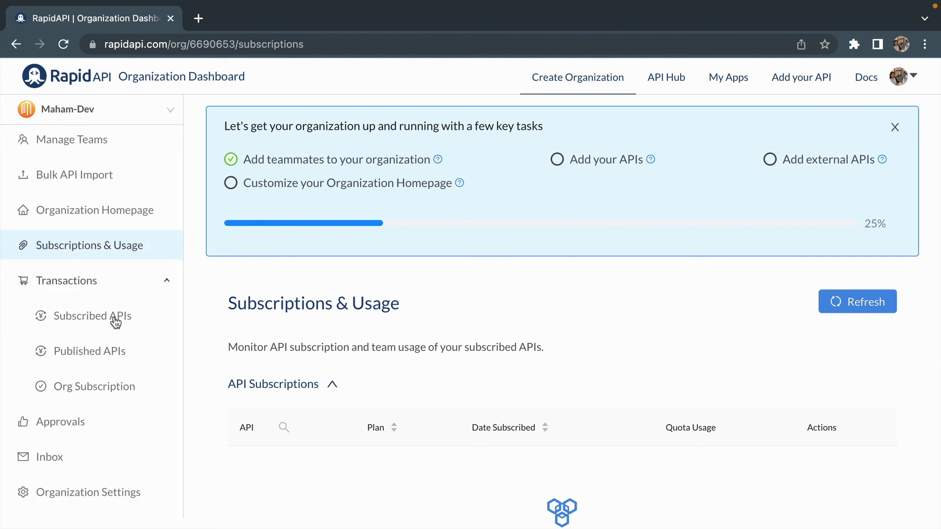
pyautogui.click(115, 322)
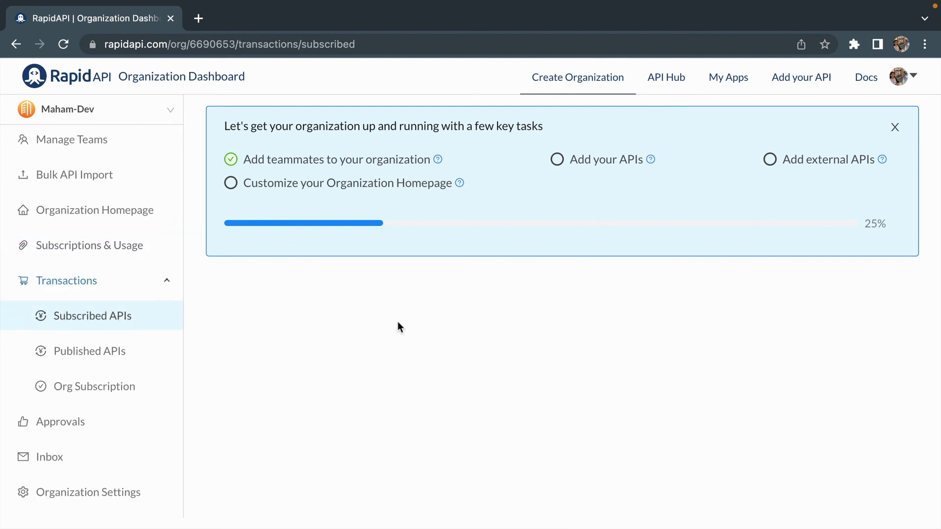
# View the Published APIs transactions and review the monthly chart and the table beneath it.
pyautogui.click(149, 357)
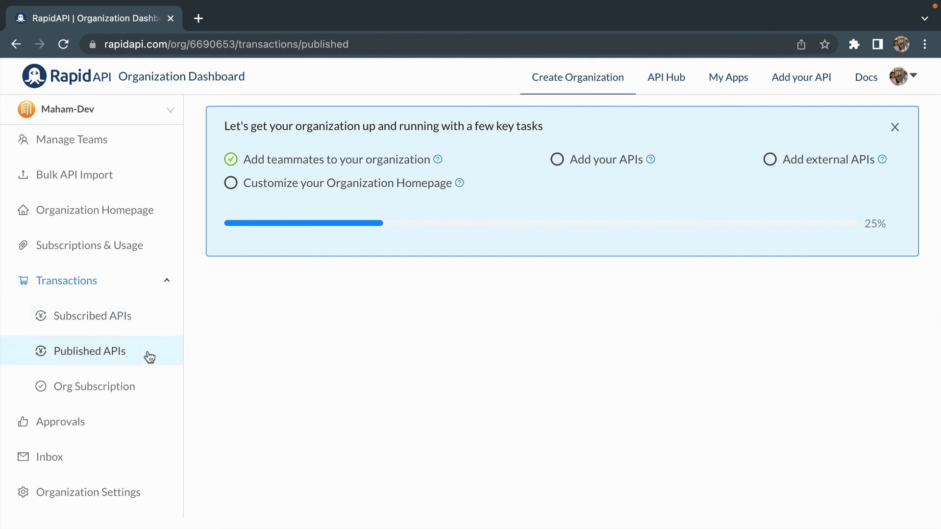
pyautogui.scroll(-5, 411, 406)
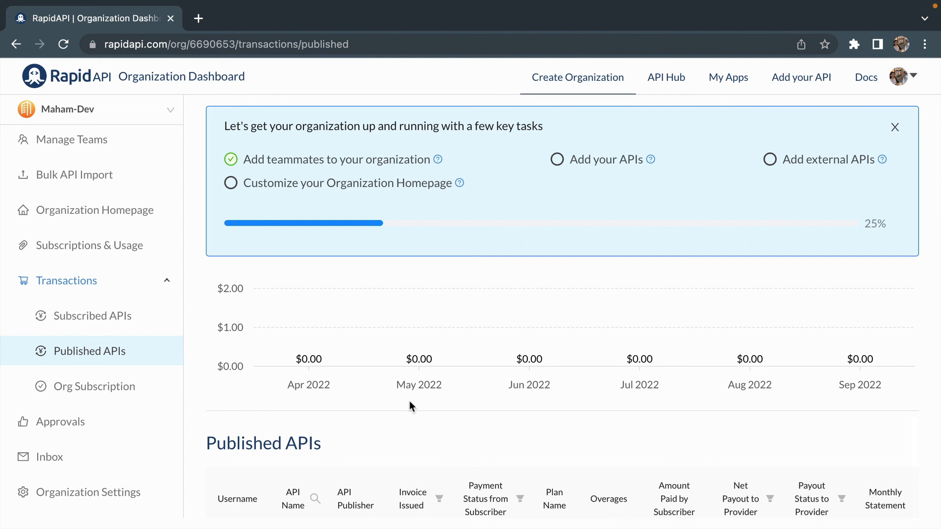
pyautogui.scroll(5, 409, 401)
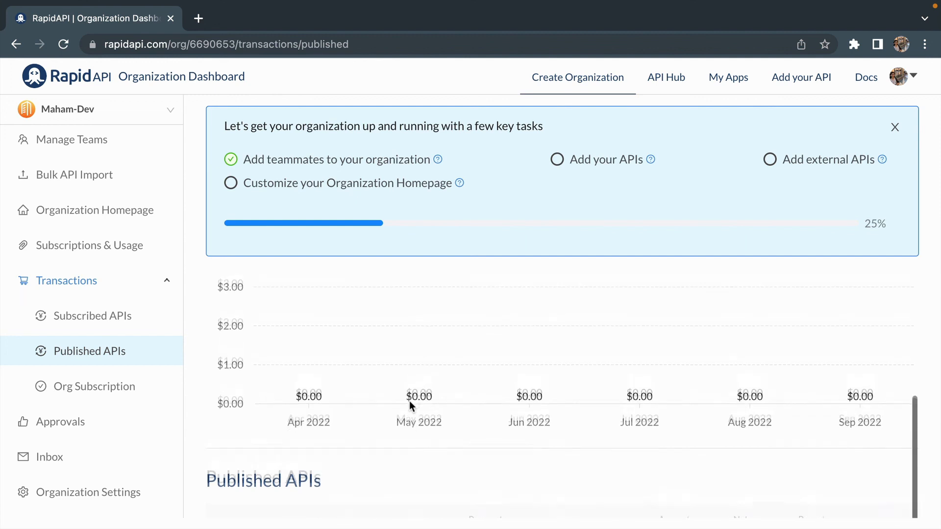